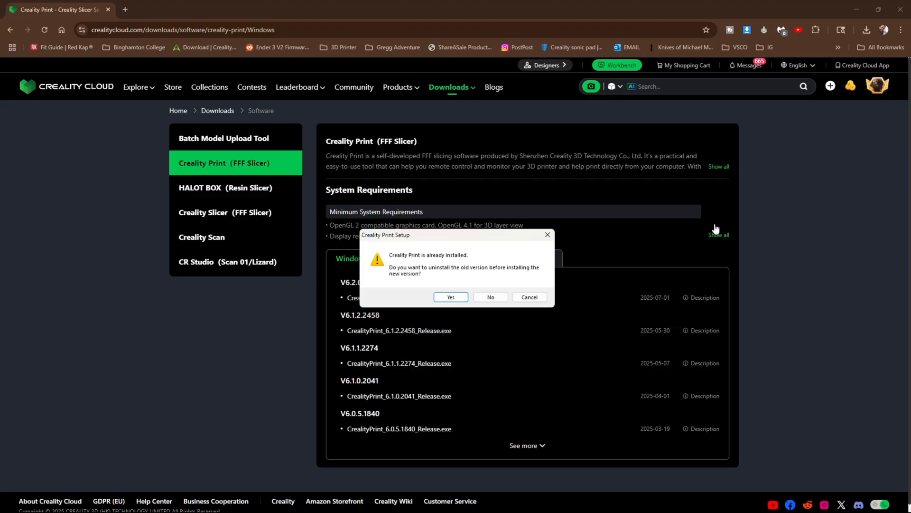
Step: Agree to uninstall the old Creality Print version, complete the five-page introduction tour of the new one and maximize its window
left_click(451, 297)
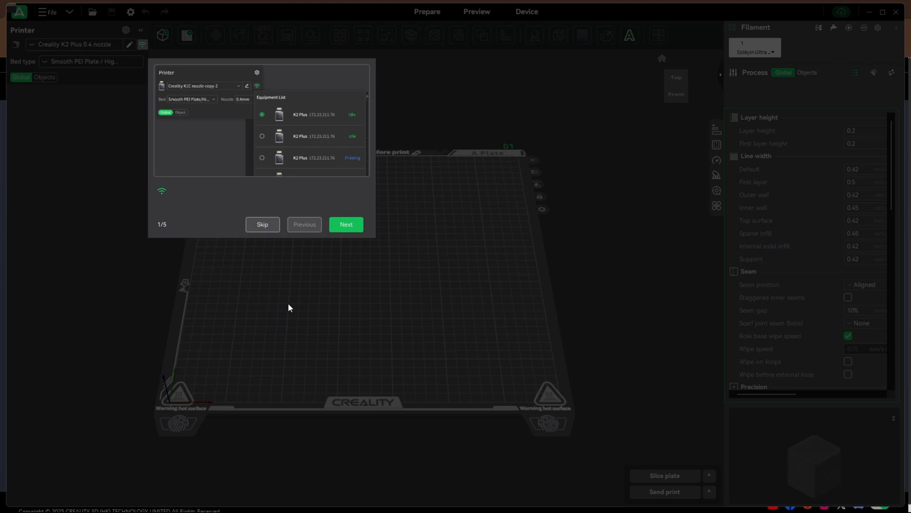
left_click(355, 226)
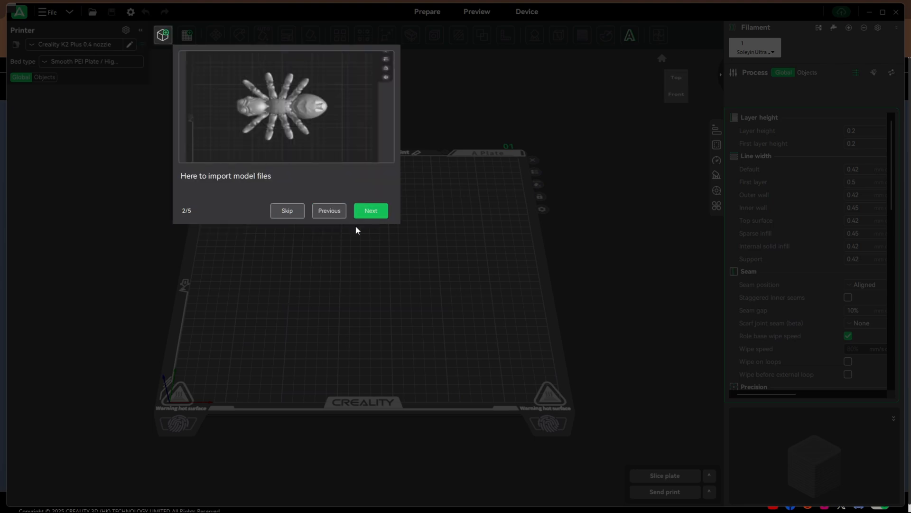
left_click(373, 214)
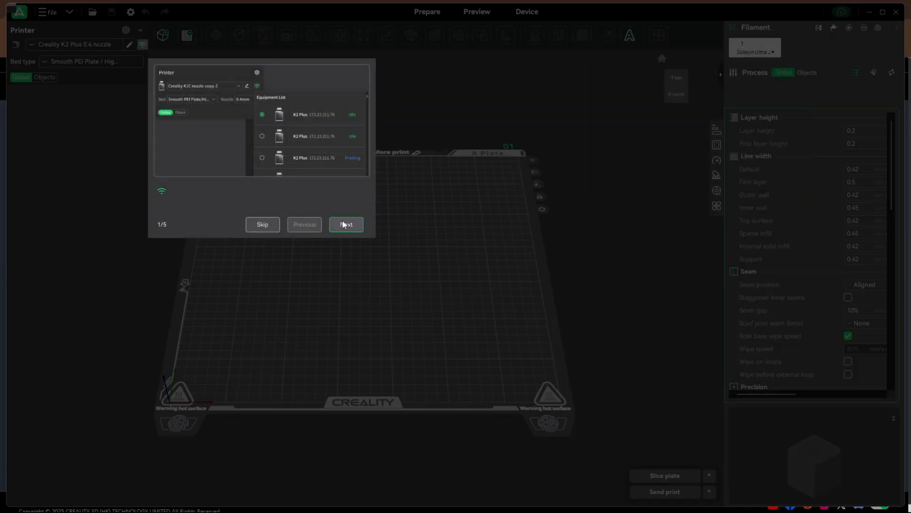
left_click(344, 224)
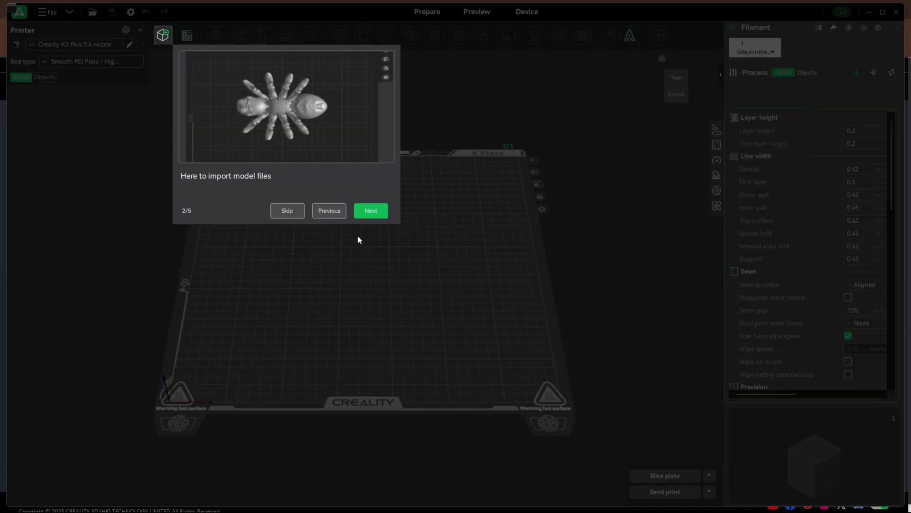
left_click(372, 216)
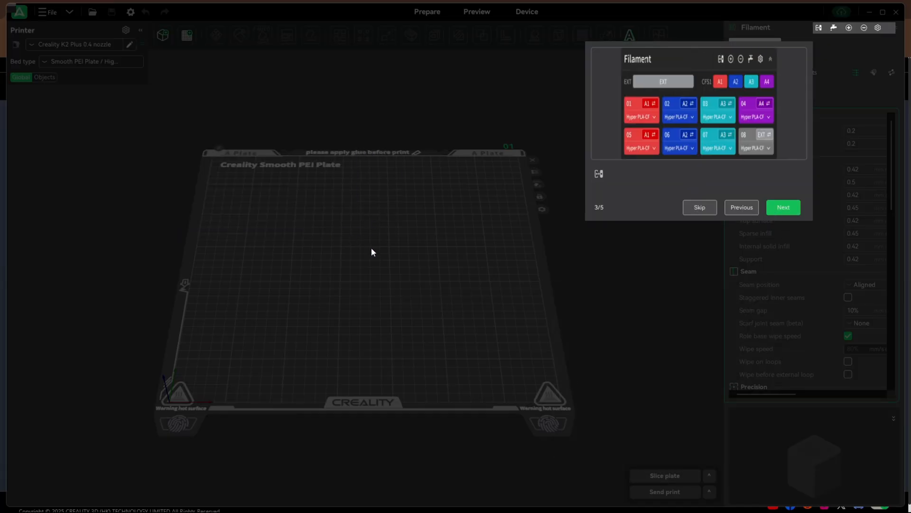
left_click(778, 209)
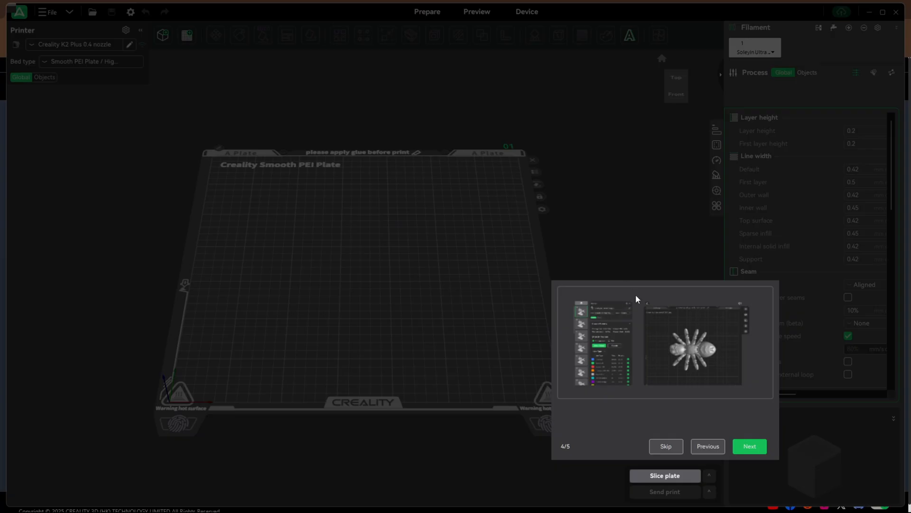
left_click(749, 447)
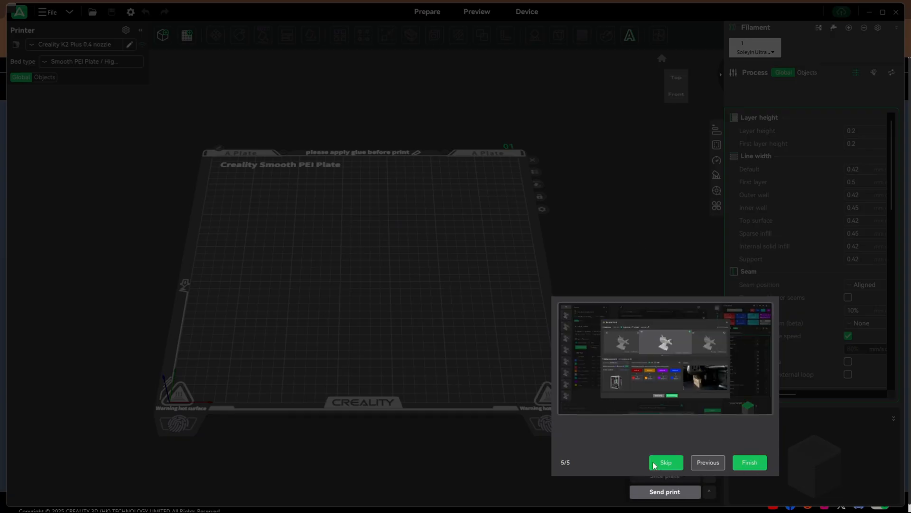
left_click(746, 463)
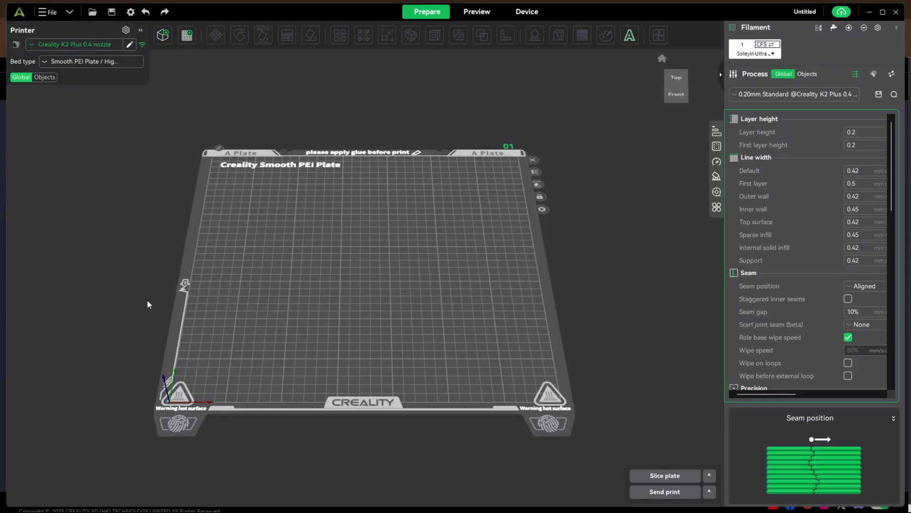
left_click(880, 13)
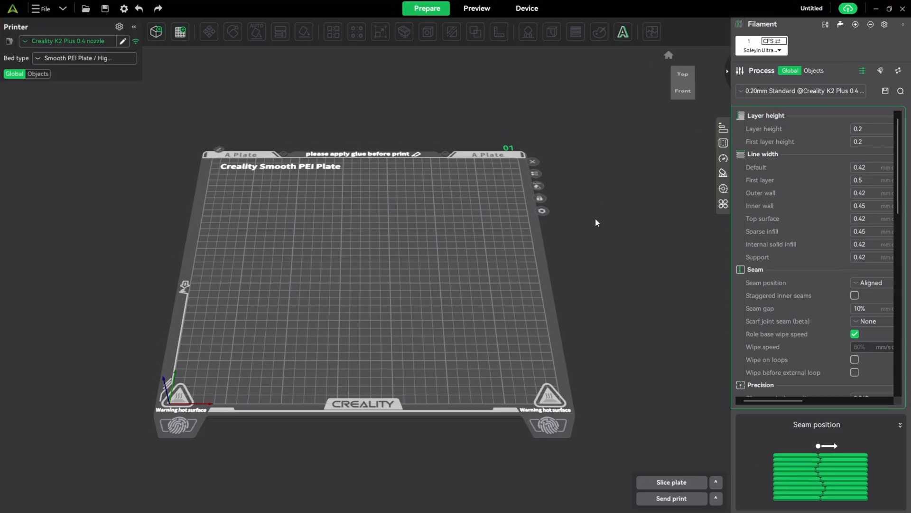
Step: Go from the slicer's home page to the MakeNow AI tools and start creating with SignForge - Sign Generator
left_click(13, 9)
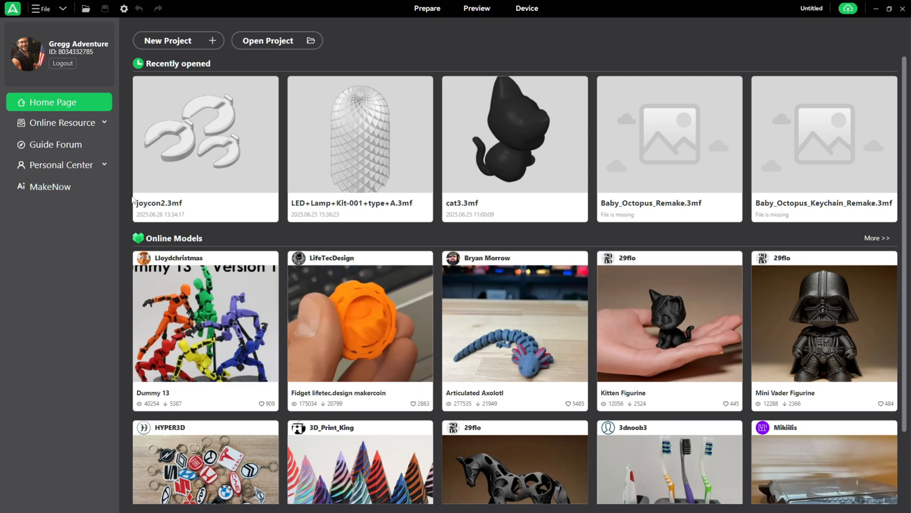
left_click(55, 187)
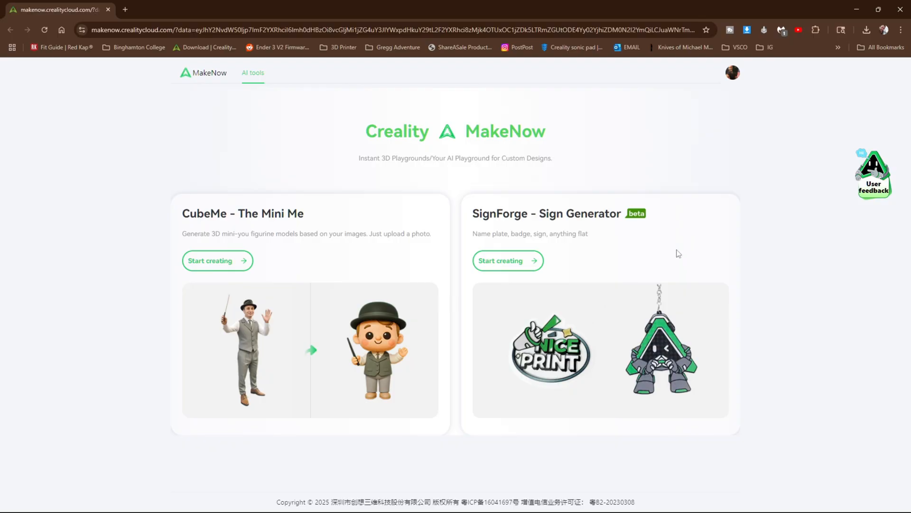
left_click(515, 271)
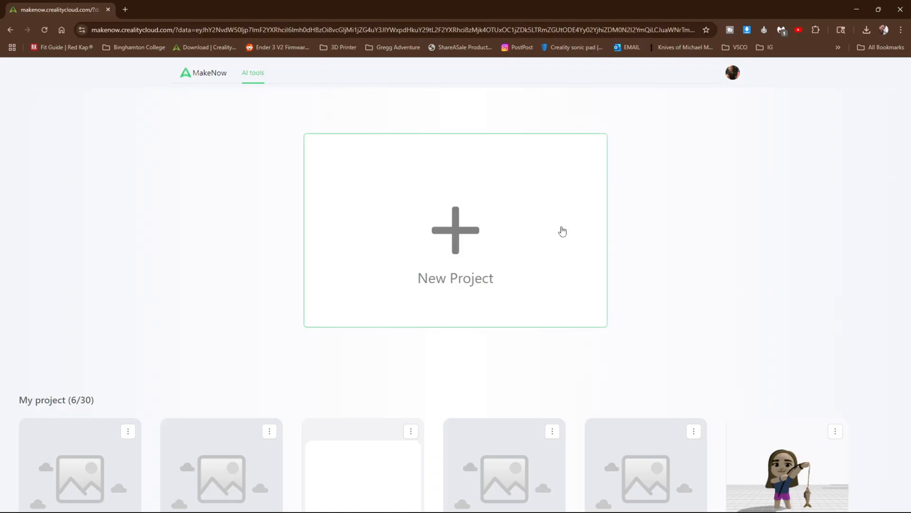
Step: Create a new sign project named "My first Sign"
left_click(456, 212)
left_click_drag(459, 137, 362, 139)
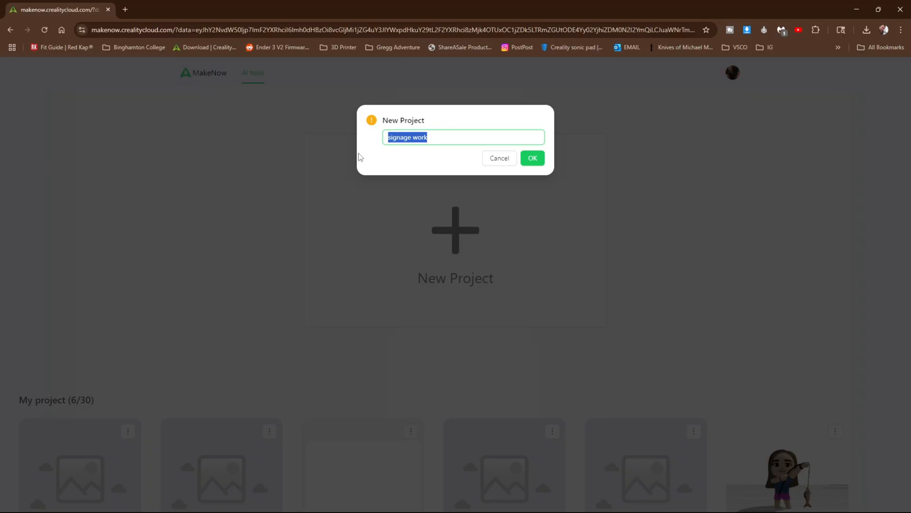
type("My fr")
key("BackSpace")
type("irst Sign")
left_click(527, 162)
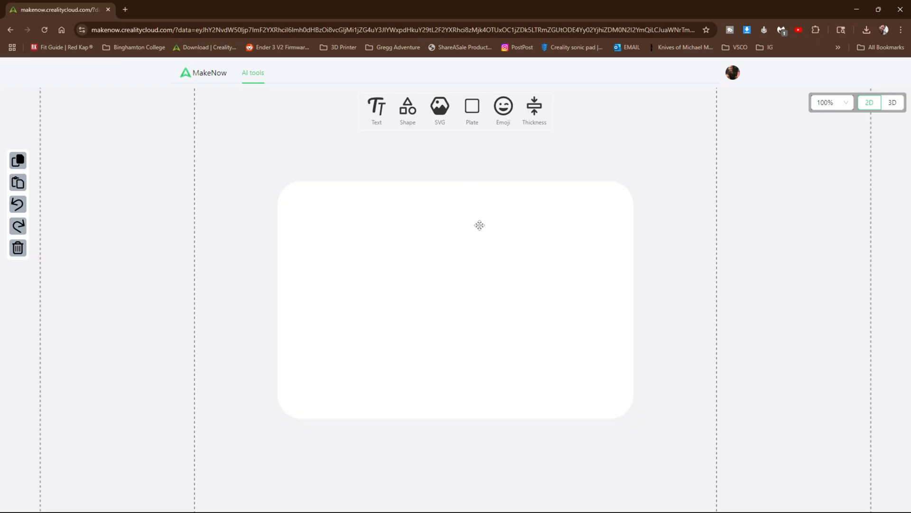
Step: Give the sign a circular plate and place the text "THIS IS NOT" above its centre and "MAKE MY SIGN" below
left_click(475, 125)
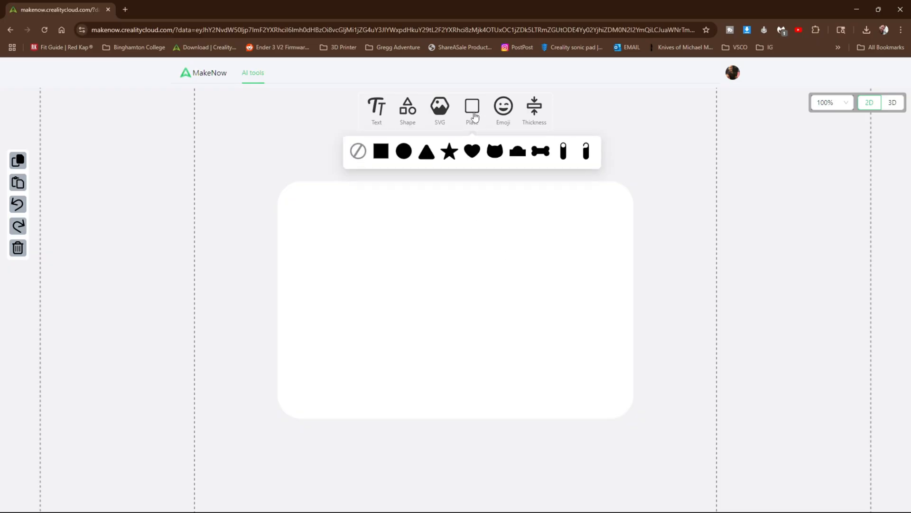
left_click(403, 151)
left_click(378, 112)
left_click(844, 267)
key("BackSpace")
key("BackSpace")
key("BackSpace")
key("BackSpace")
key("BackSpace")
key("BackSpace")
key("BackSpace")
key("BackSpace")
key("BackSpace")
key("BackSpace")
type("MA")
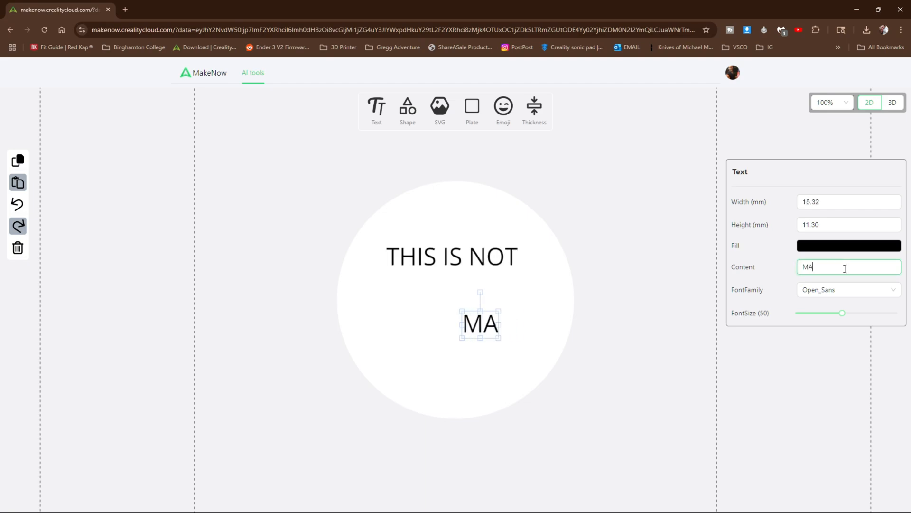
type("KE MY SIGN")
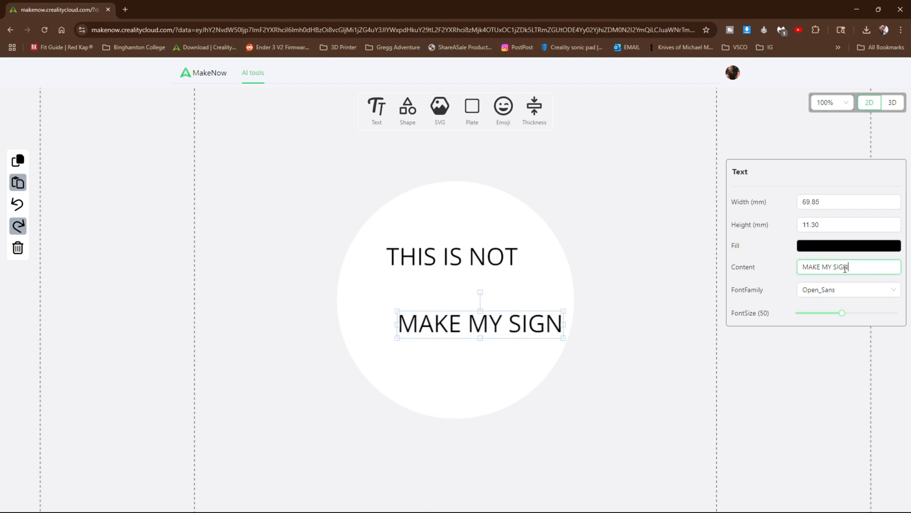
left_click(526, 348)
left_click_drag(485, 328, 461, 336)
Step: Add one heart-eyes, two kiss-blowing and two winking-with-tongue emojis, and scatter them around the text on the plate
left_click(504, 105)
left_click(467, 199)
left_click(450, 199)
left_click(502, 199)
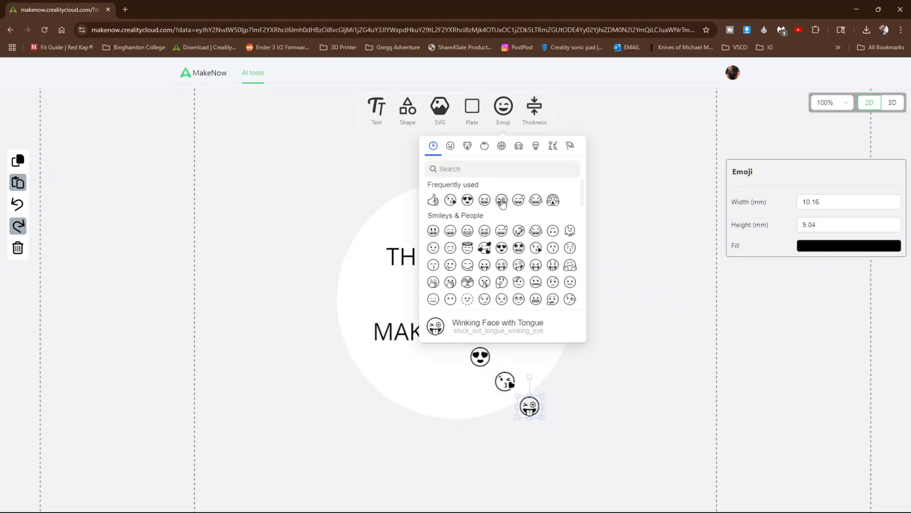
left_click(502, 199)
left_click(451, 199)
left_click(514, 414)
left_click_drag(530, 406, 406, 254)
left_click_drag(553, 435, 514, 273)
left_click(469, 369)
left_click_drag(579, 455, 410, 299)
Step: Insert the QR code SVG, shrink it to about 24 mm and place it between the two text lines
left_click(440, 109)
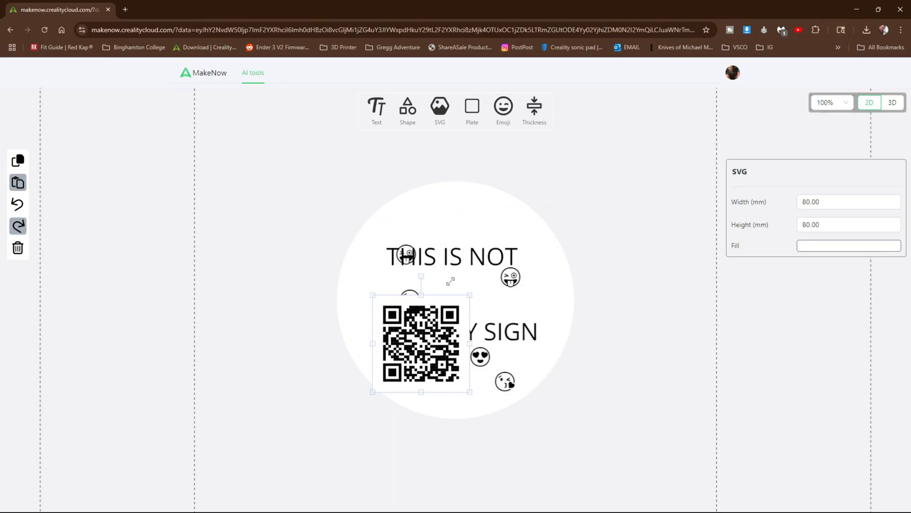
mouse_move(464, 295)
left_mouse_down()
mouse_move(428, 335)
mouse_move(466, 276)
mouse_move(463, 291)
left_mouse_up()
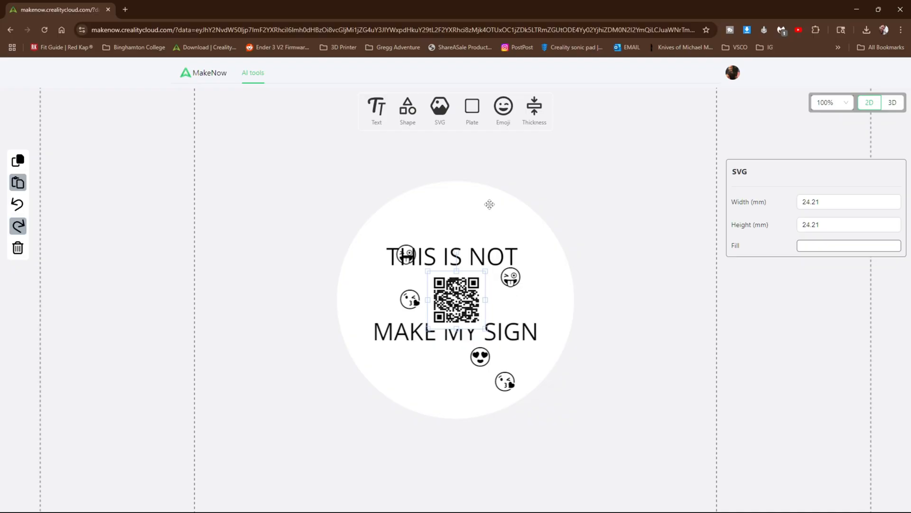
left_click(471, 118)
Step: Add three small red star shapes on the plate above the text "THIS IS NOT"
mouse_move(409, 122)
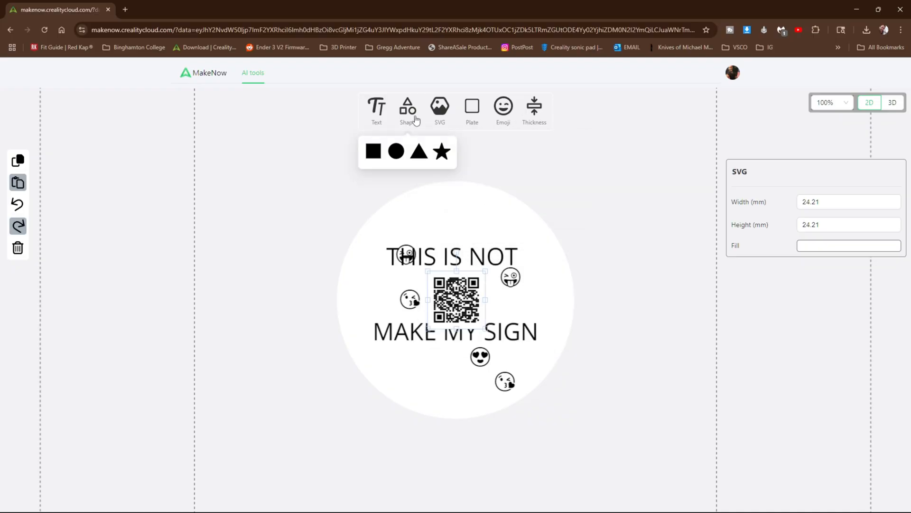
left_click(451, 169)
left_click(454, 230)
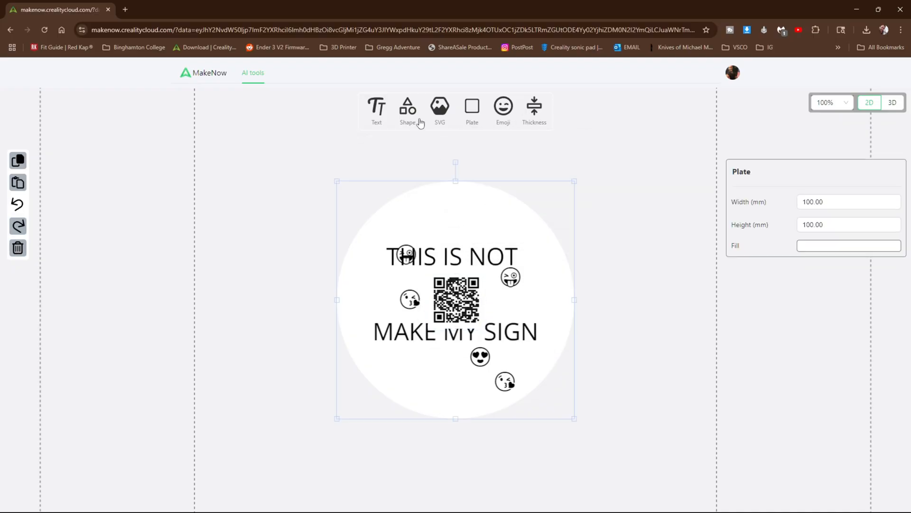
mouse_move(420, 122)
left_click(444, 154)
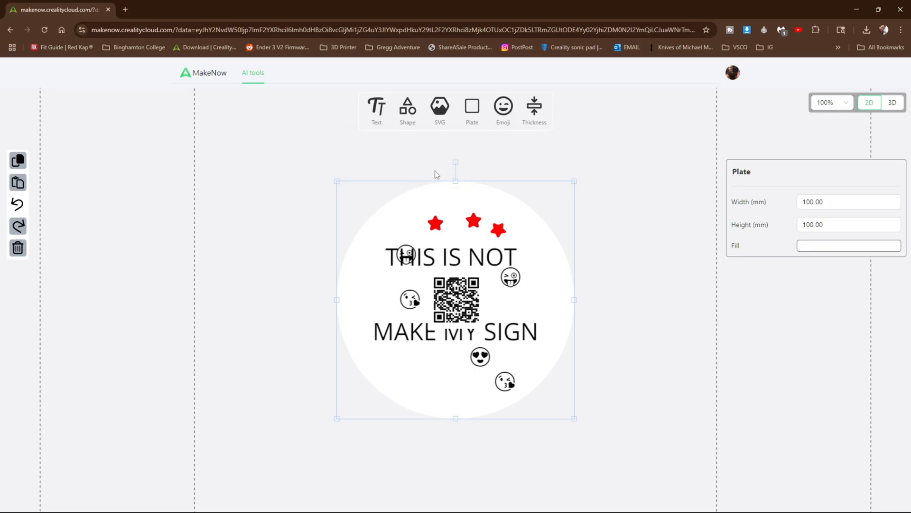
Step: Try the arched and bone-shaped plates on the sign, and switch back to the circular plate
mouse_move(473, 117)
left_click(516, 152)
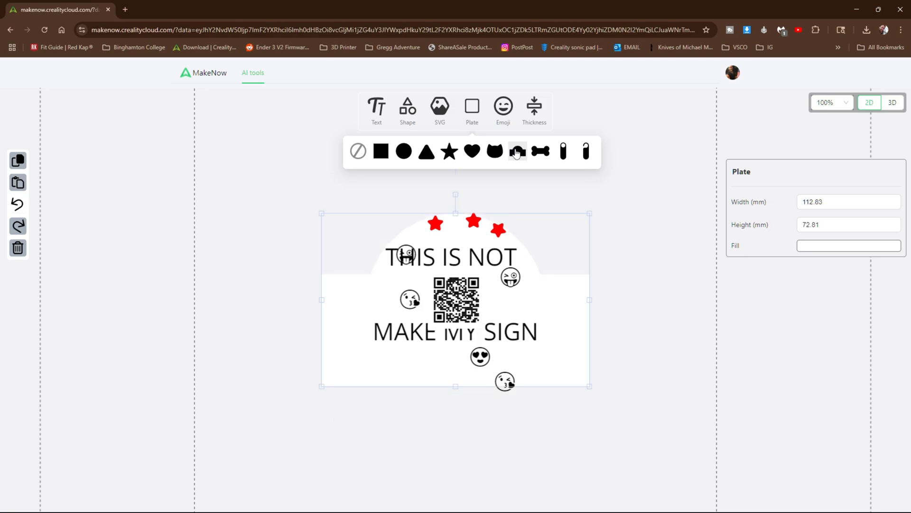
left_click(539, 152)
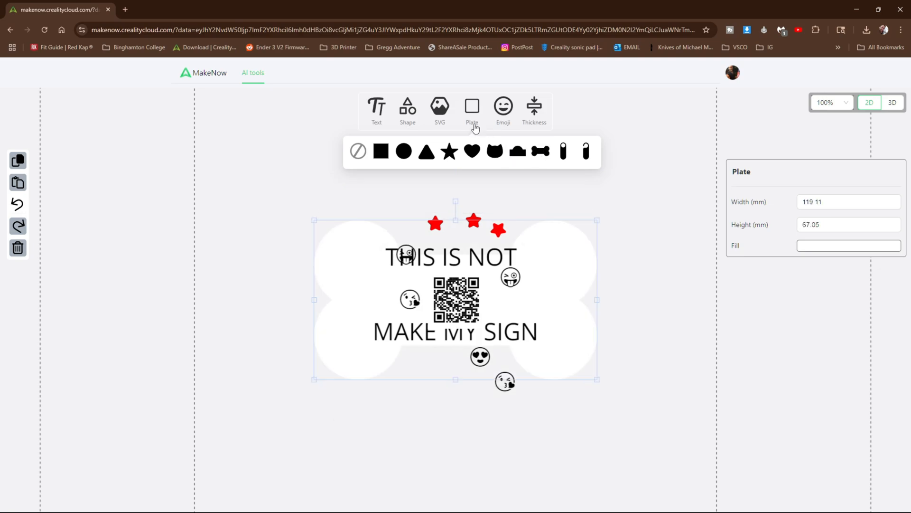
left_click(404, 151)
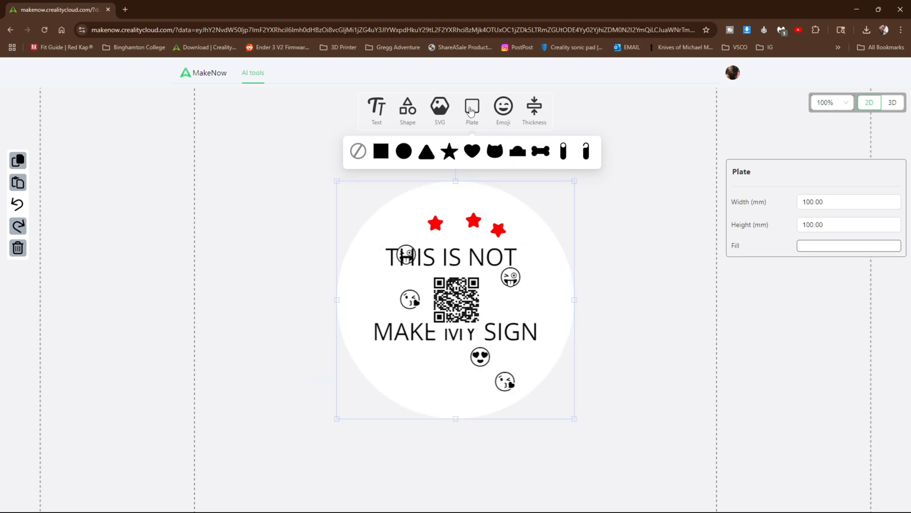
Step: Change the sign's plate to the long door-hanger shape with the closed round hole, and deselect it
left_click(564, 151)
left_click(497, 108)
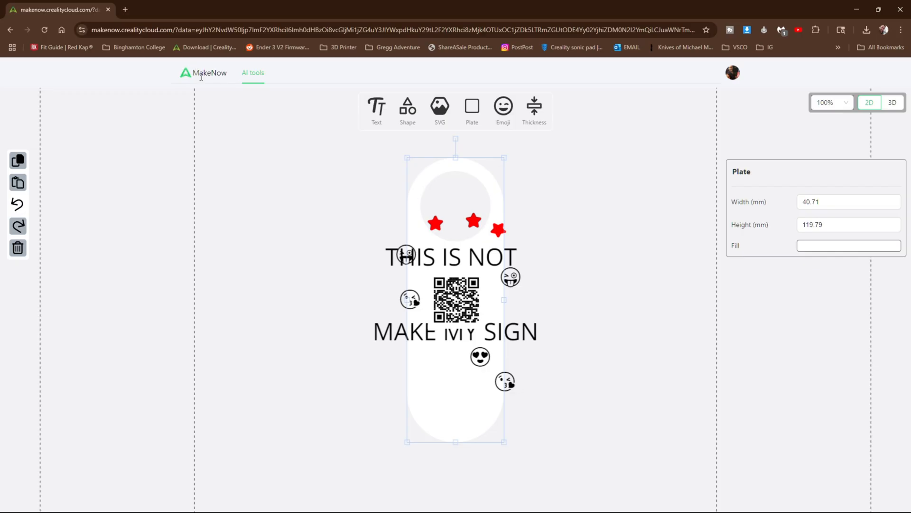
left_click_drag(207, 76, 211, 76)
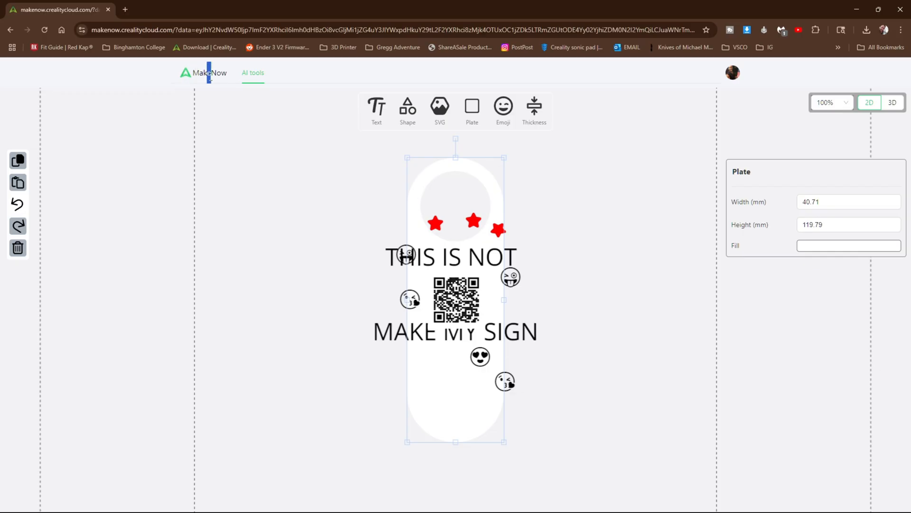
left_click(254, 159)
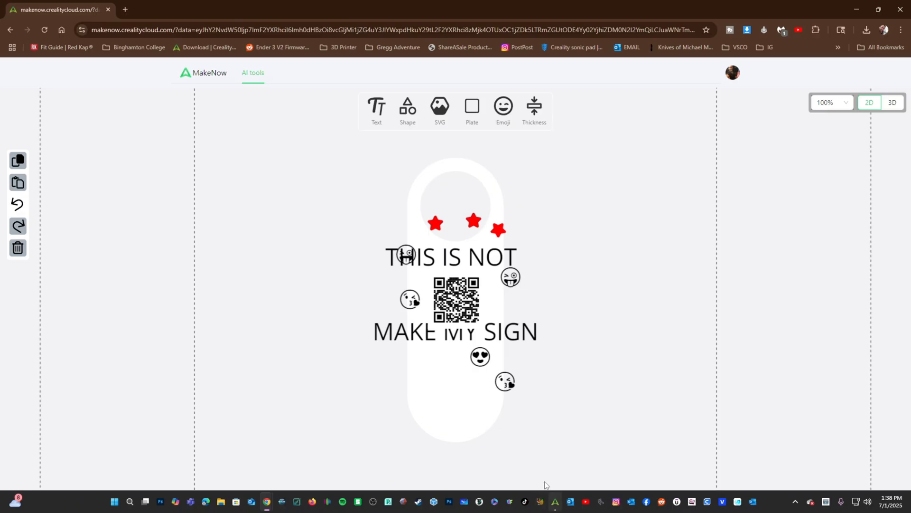
Step: Return to the MakeNow tools, start CubeMe - The Mini Me and open the saved project with the fishing figurine
left_click(12, 31)
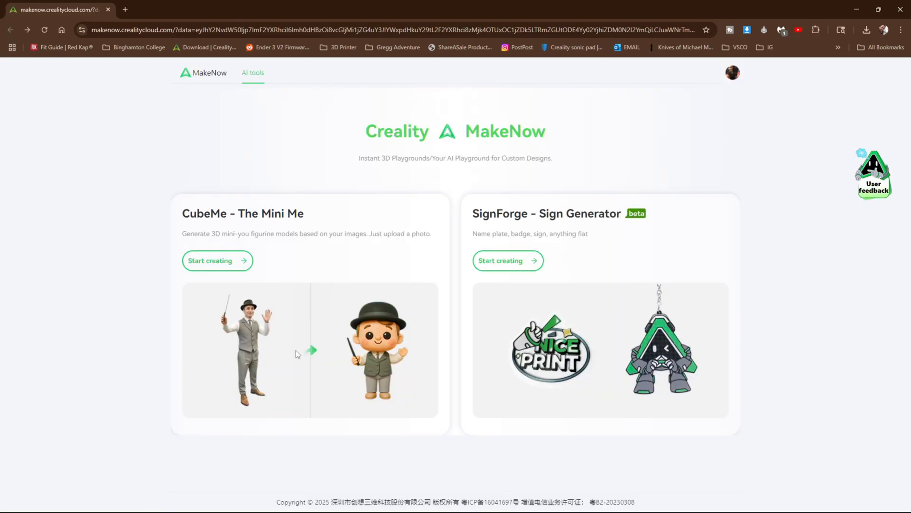
left_click(220, 260)
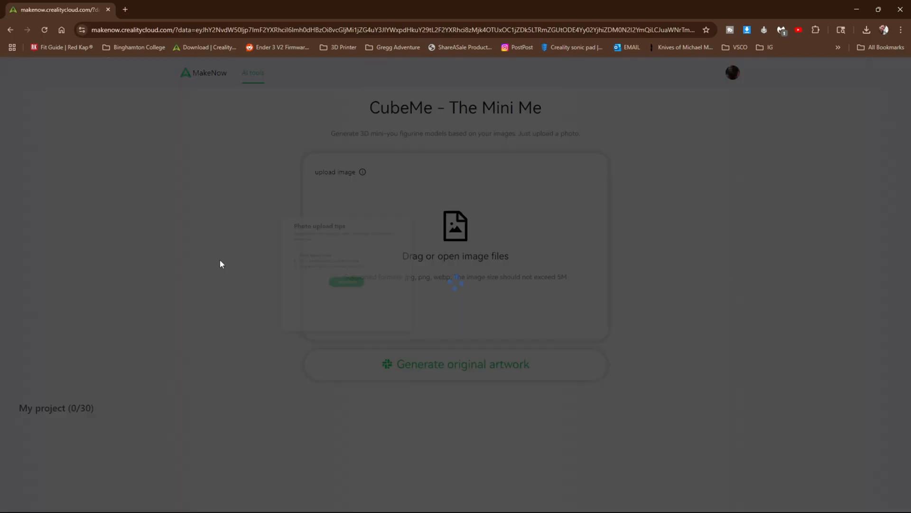
left_click(442, 379)
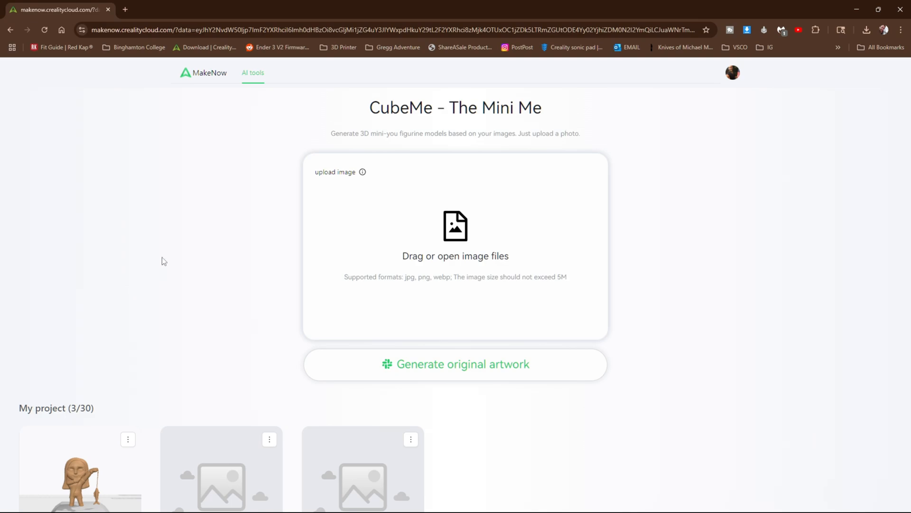
scroll(161, 263, "down", 2)
left_click(74, 411)
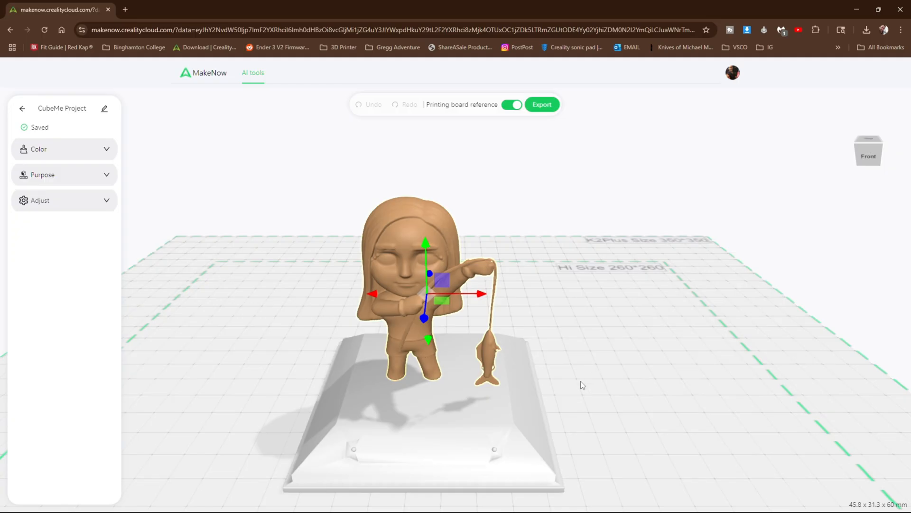
Step: Color the fishing figurine using the Auto number of colors
left_click_drag(602, 378, 565, 376)
scroll(621, 428, "up", 6)
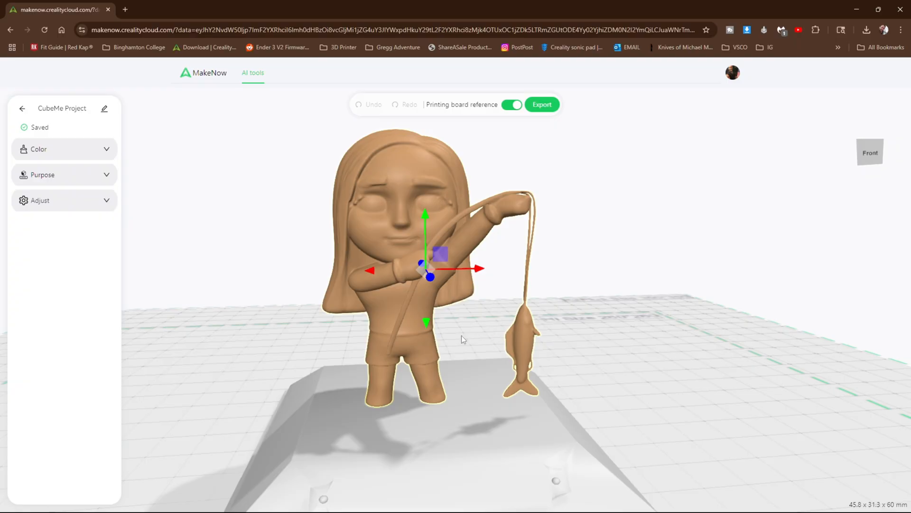
left_click(46, 157)
left_click(40, 190)
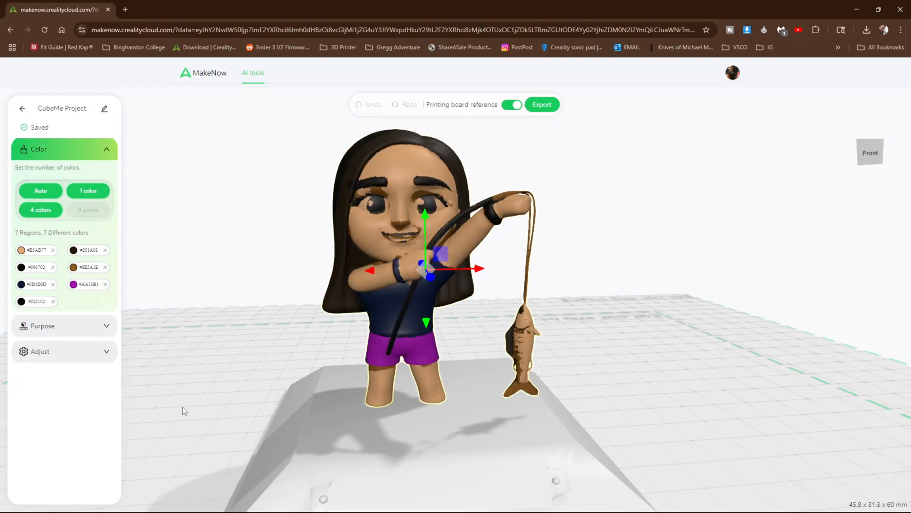
Step: Reduce the fishing figurine's coloring to 1 color
left_click_drag(182, 406, 216, 413)
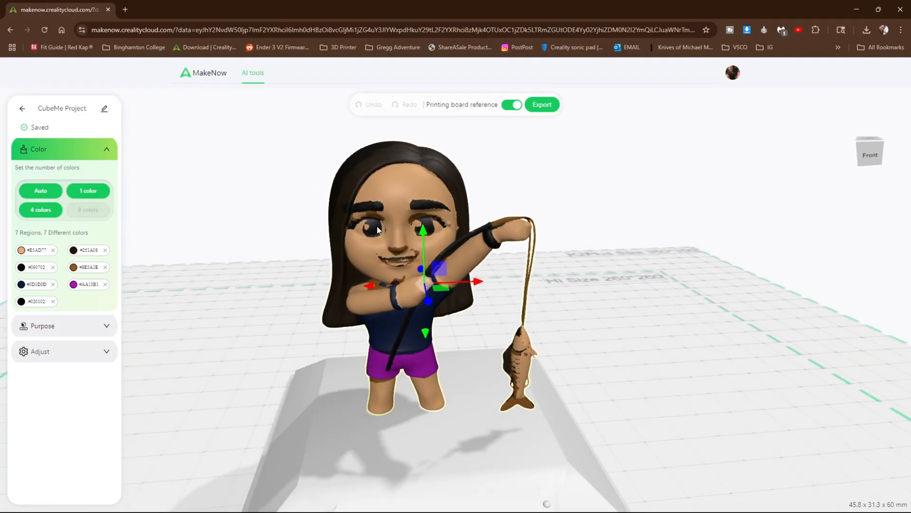
left_click(86, 189)
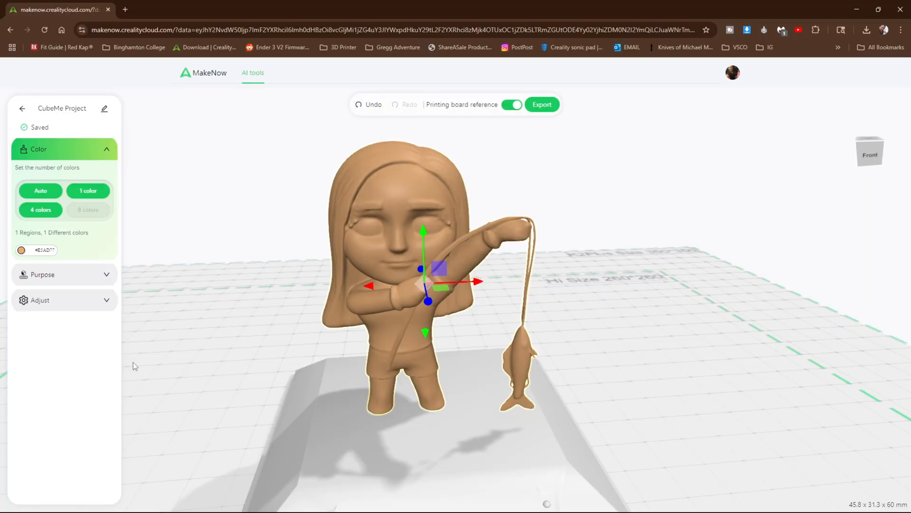
left_click_drag(133, 360, 209, 369)
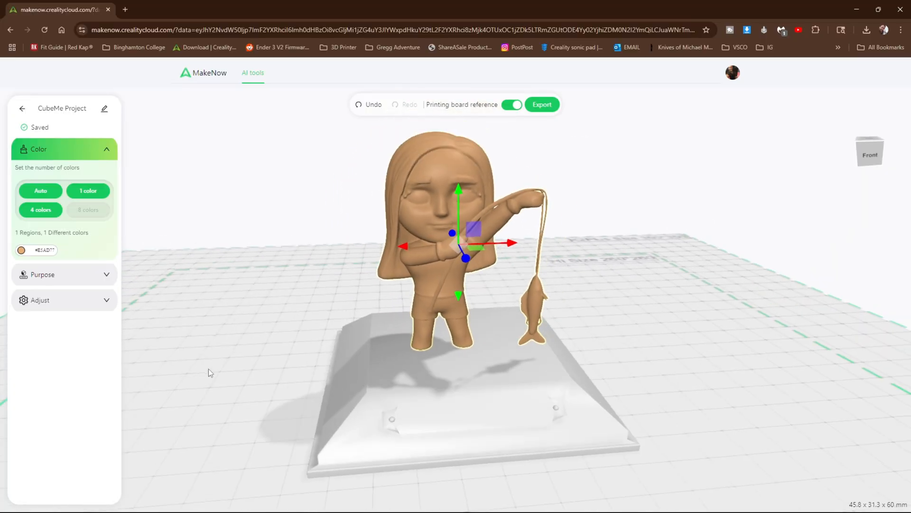
scroll(617, 375, "up", 3)
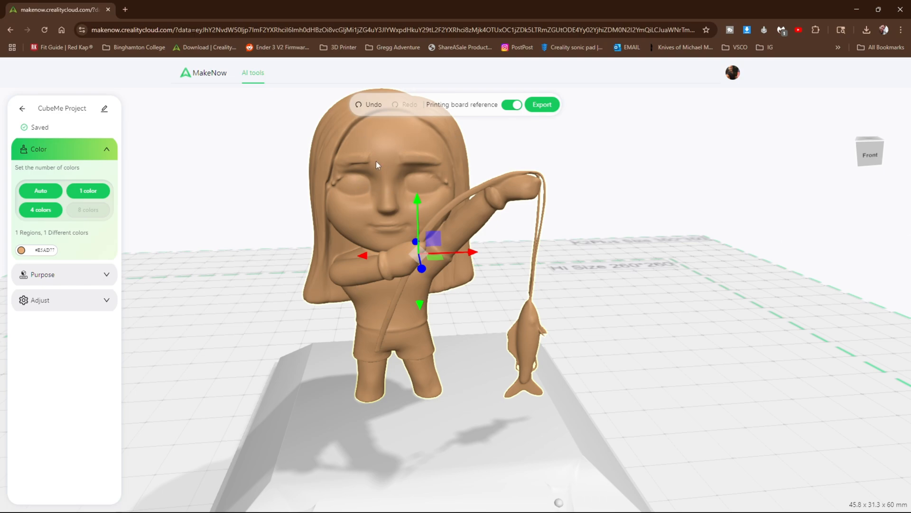
left_click_drag(741, 443, 270, 389)
left_click_drag(688, 306, 648, 366)
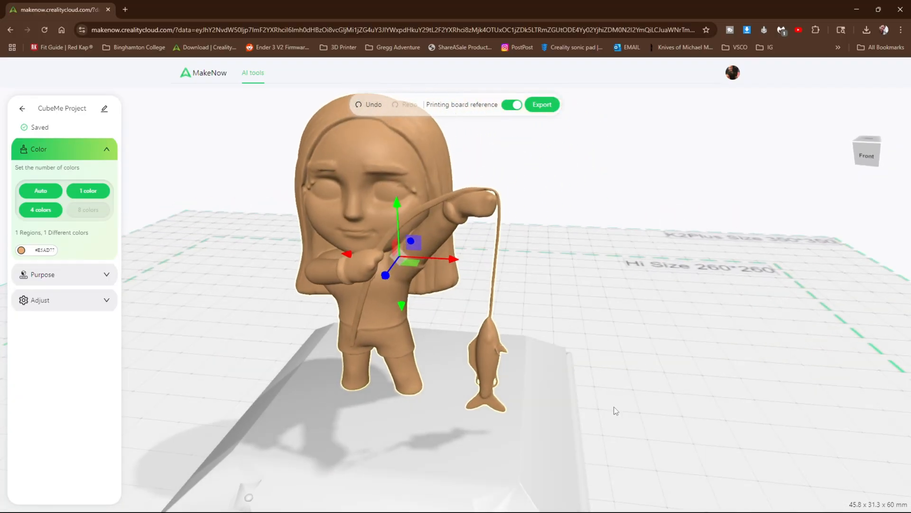
scroll(592, 362, "down", 3)
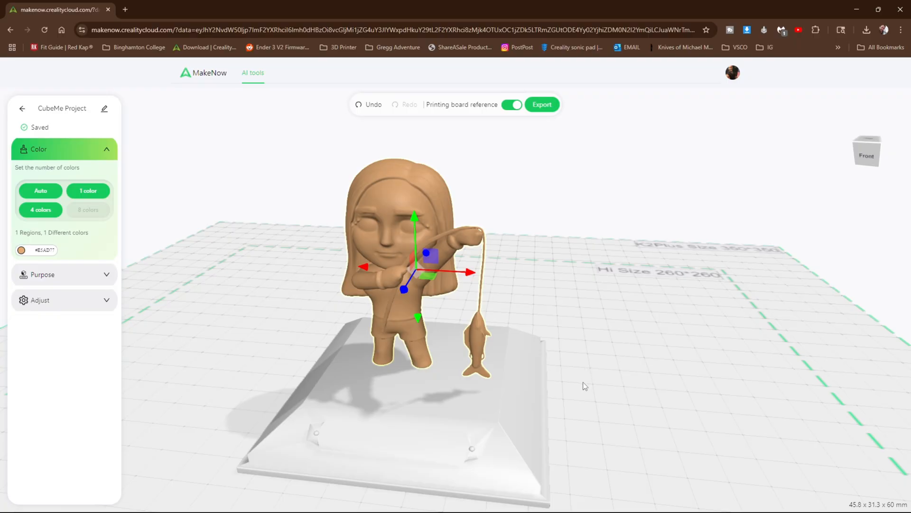
left_click_drag(586, 395, 612, 404)
scroll(448, 357, "up", 3)
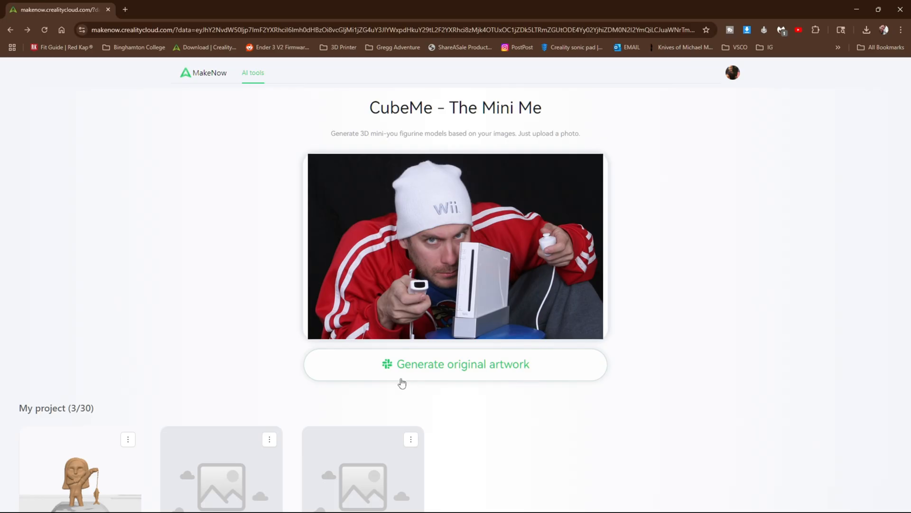
Step: Generate original artwork from the uploaded photo of the man with the Wii, using the Clay style
left_click(400, 375)
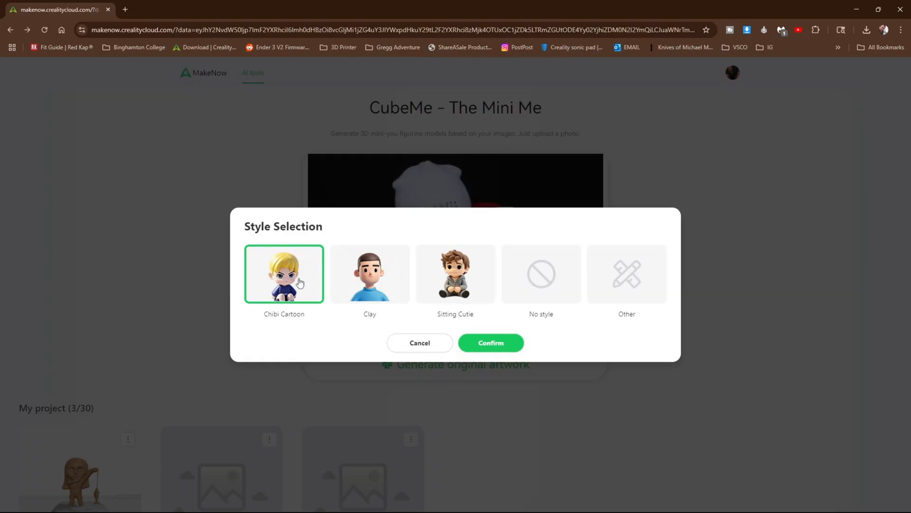
left_click(366, 272)
left_click(498, 348)
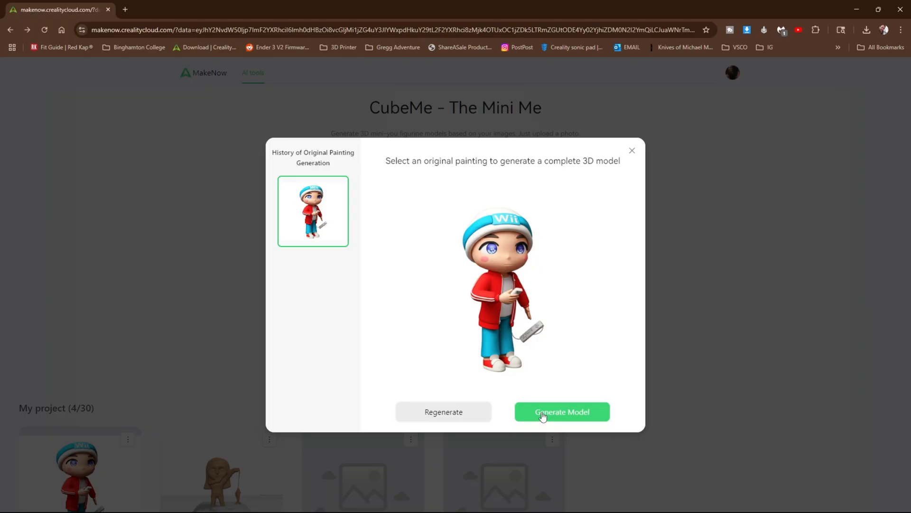
Step: Generate the 3D model from the Wii character artwork and confirm the generation after checking its textured preview
left_click(543, 415)
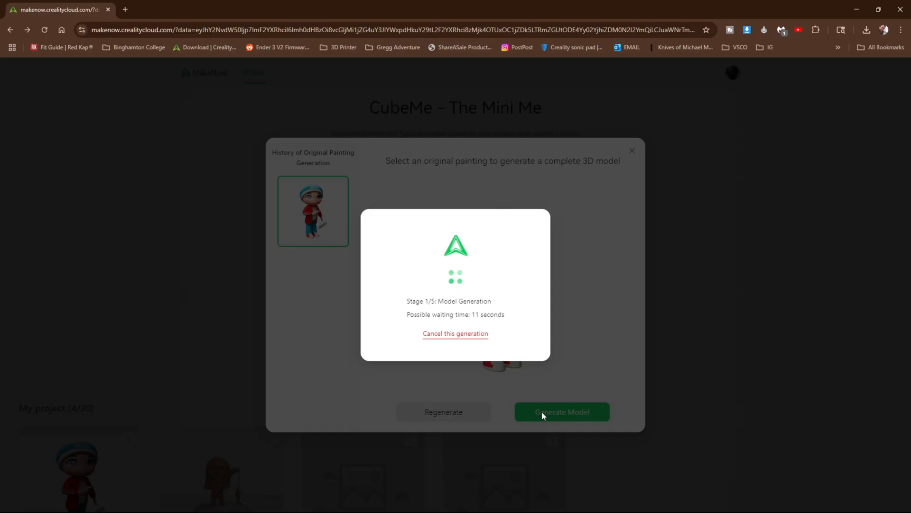
scroll(463, 244, "up", 10)
right_click_drag(492, 261, 497, 355)
mouse_move(508, 310)
right_mouse_down()
mouse_move(499, 238)
mouse_move(505, 298)
right_mouse_up()
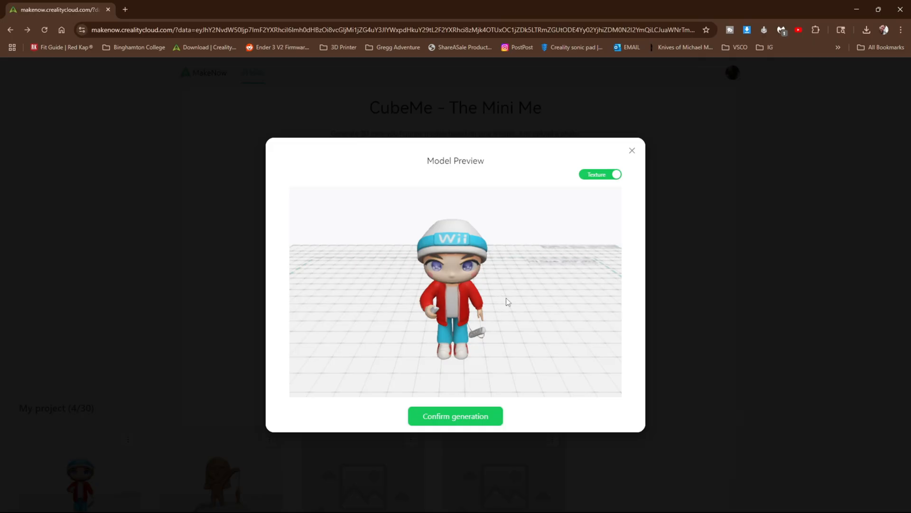
left_click_drag(532, 306, 526, 320)
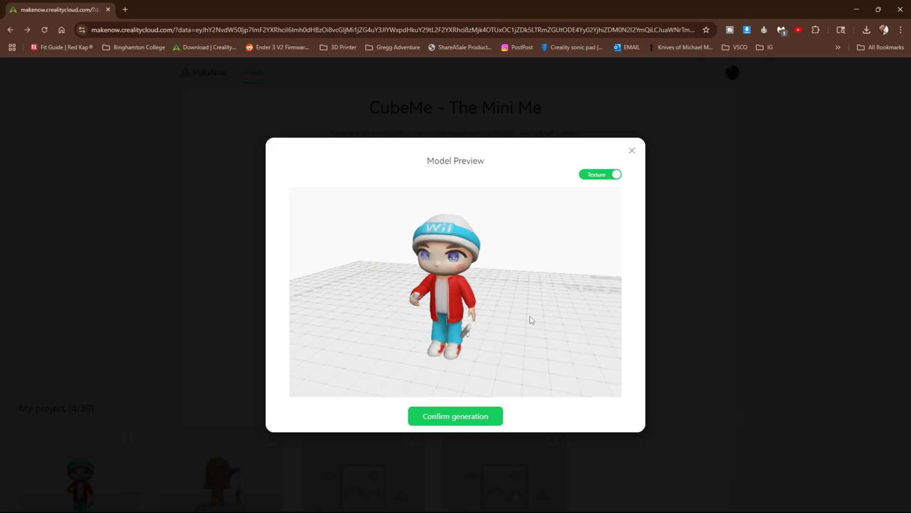
left_click(484, 416)
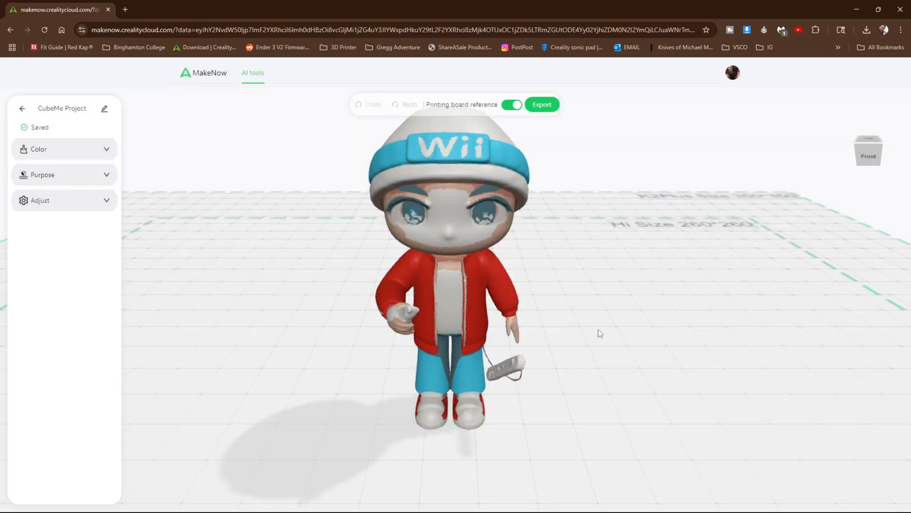
Step: Examine the generated Wii figurine from the front and side, including its face, hands, controller and shoes
left_click_drag(598, 332, 561, 330)
scroll(556, 307, "up", 4)
right_click_drag(577, 277, 640, 358)
left_click_drag(665, 360, 344, 397)
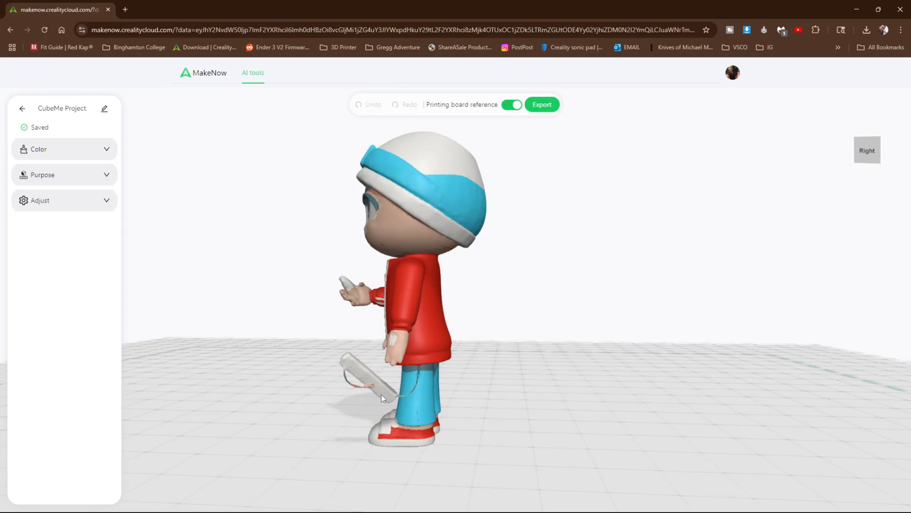
scroll(502, 409, "up", 5)
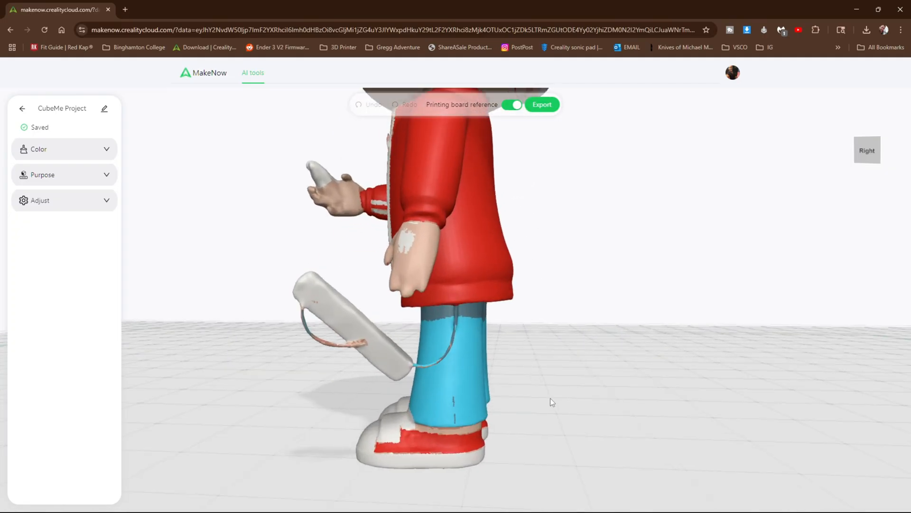
left_click_drag(560, 398, 628, 411)
scroll(625, 332, "down", 4)
right_click_drag(625, 317, 608, 356)
scroll(608, 354, "down", 2)
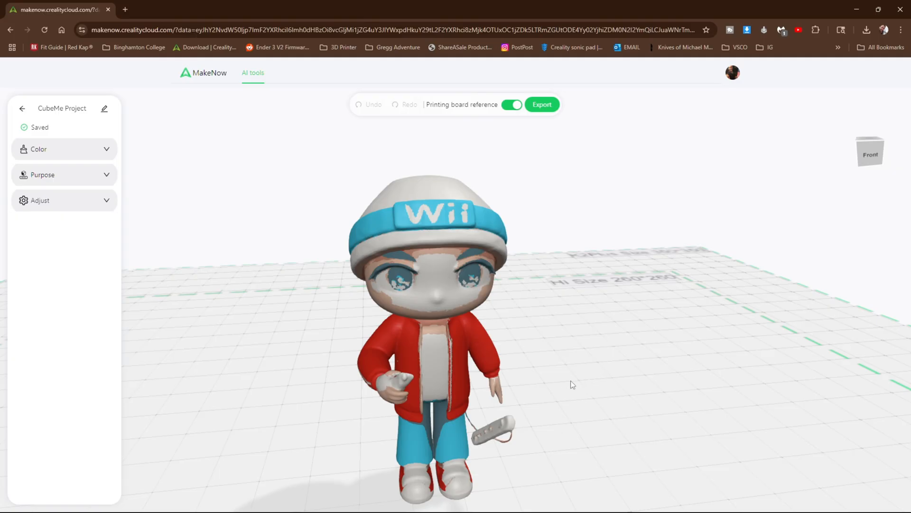
right_click_drag(573, 385, 604, 331)
left_click_drag(604, 339, 624, 349)
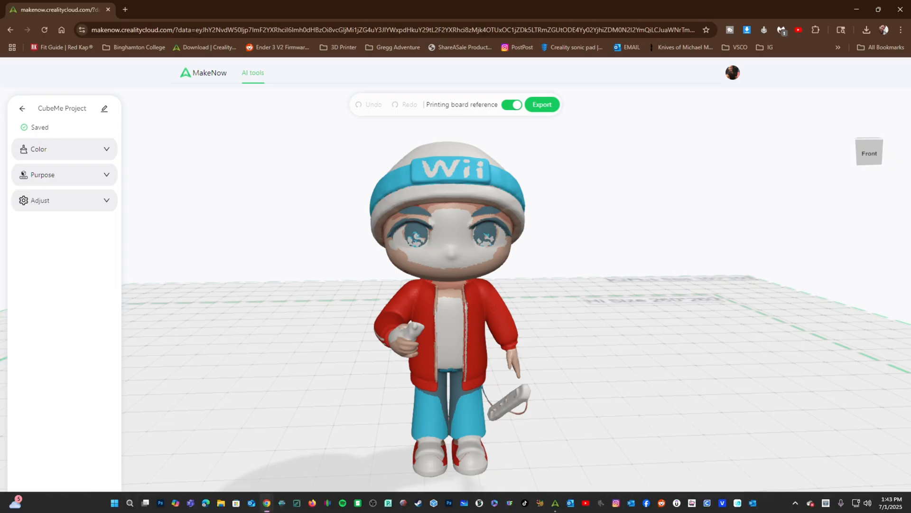
Step: Switch to the Creality Print desktop application
left_click(560, 503)
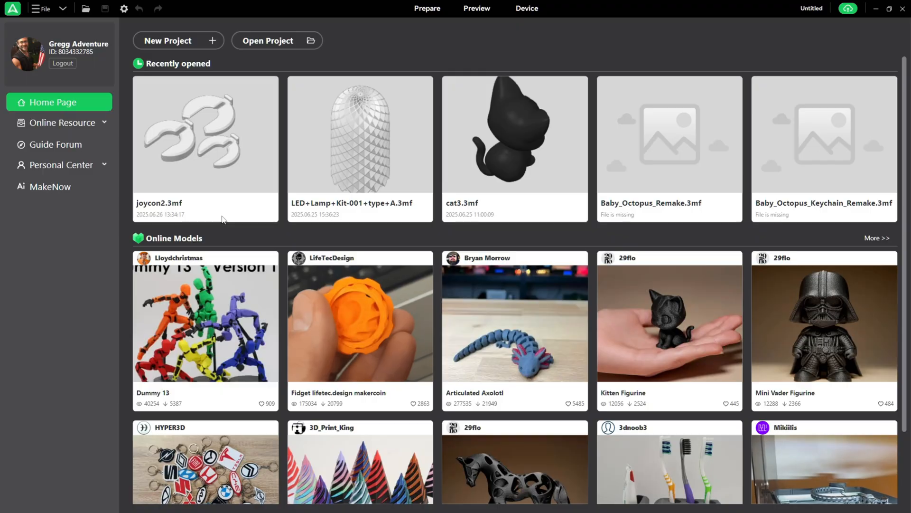